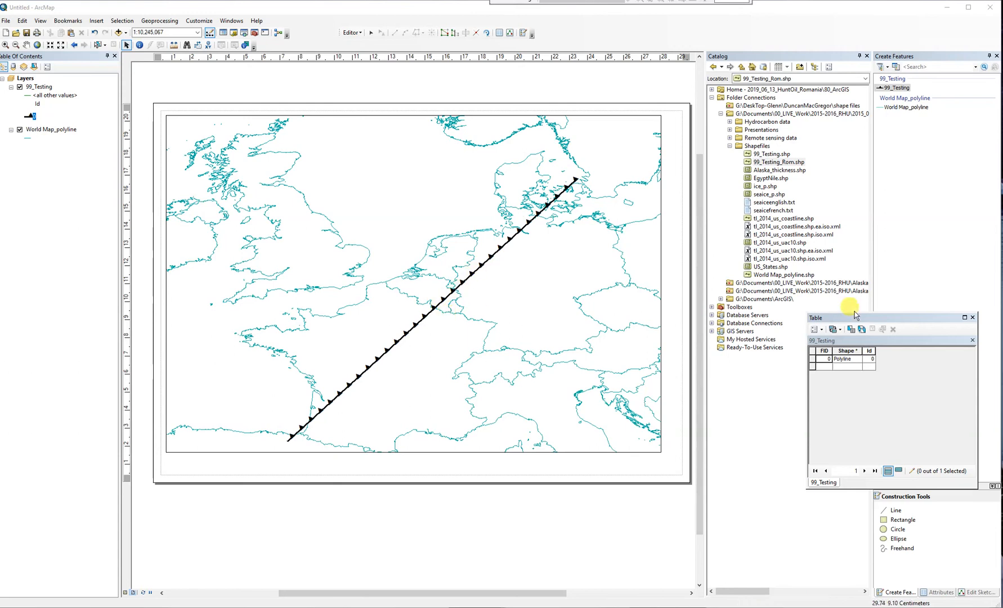
Step: Dock the 99_Testing attribute table, float it again over the Catalog, and select the 99_Testing shapefile
drag(856, 315, 796, 328)
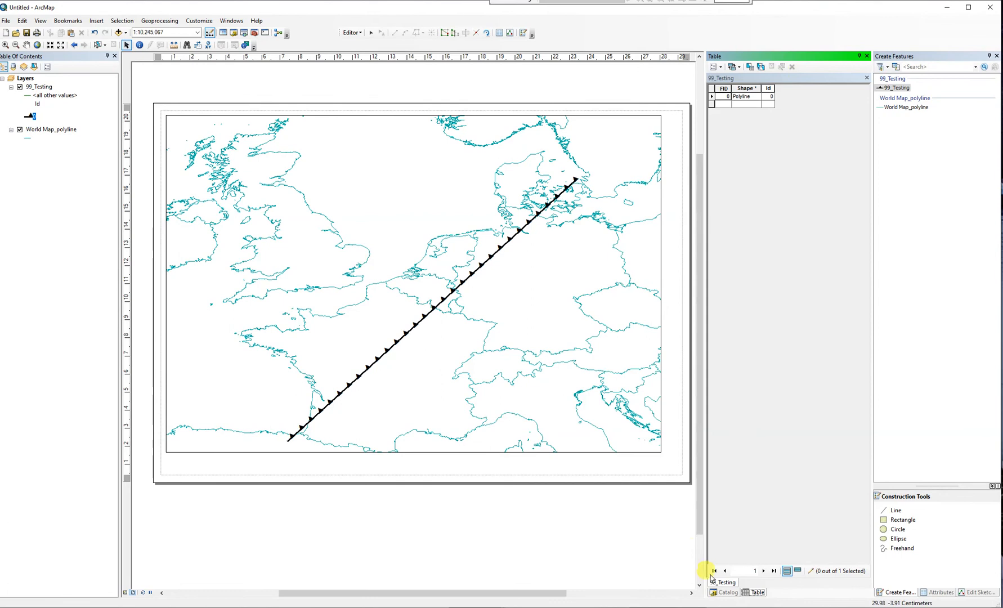
mouse_move(726, 582)
mouse_down()
mouse_move(812, 541)
mouse_move(835, 446)
mouse_up()
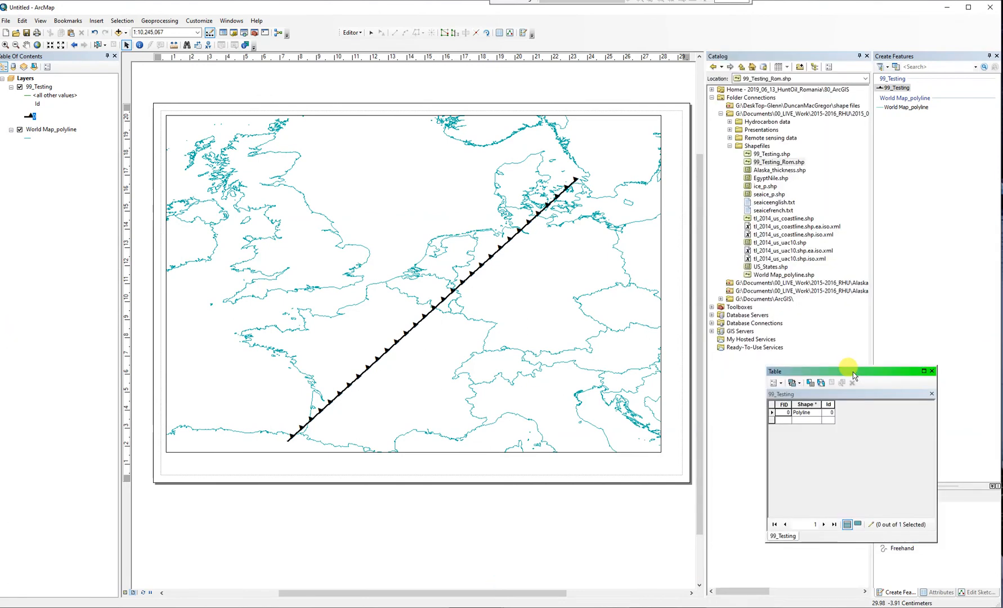
click(772, 154)
right_click(776, 156)
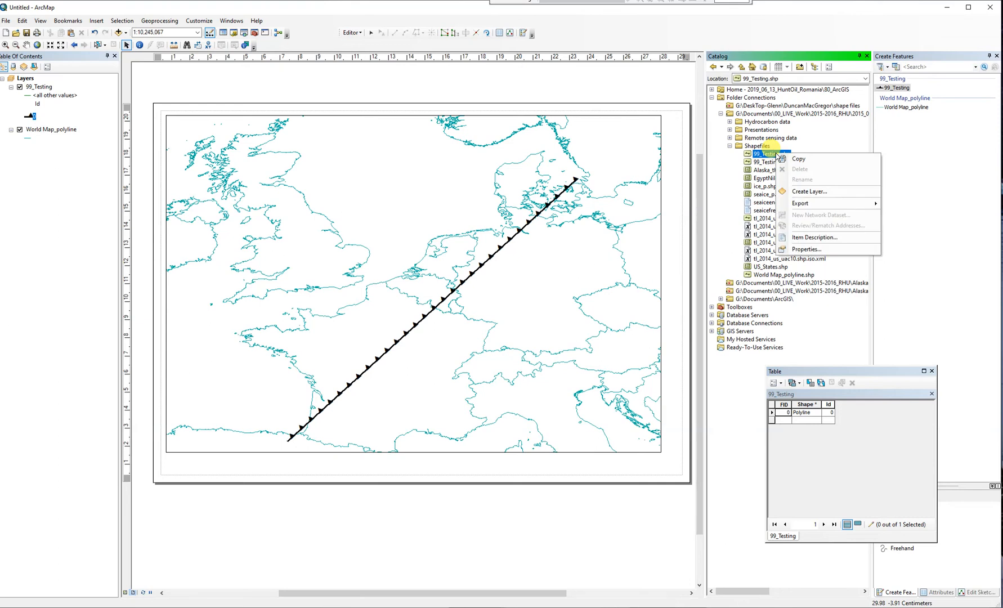
click(803, 250)
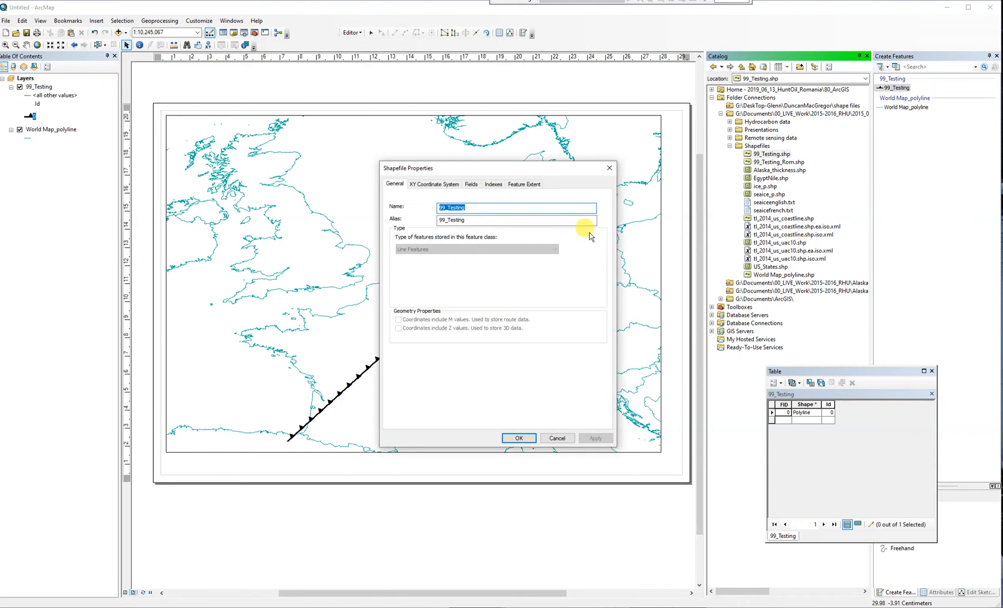
click(438, 186)
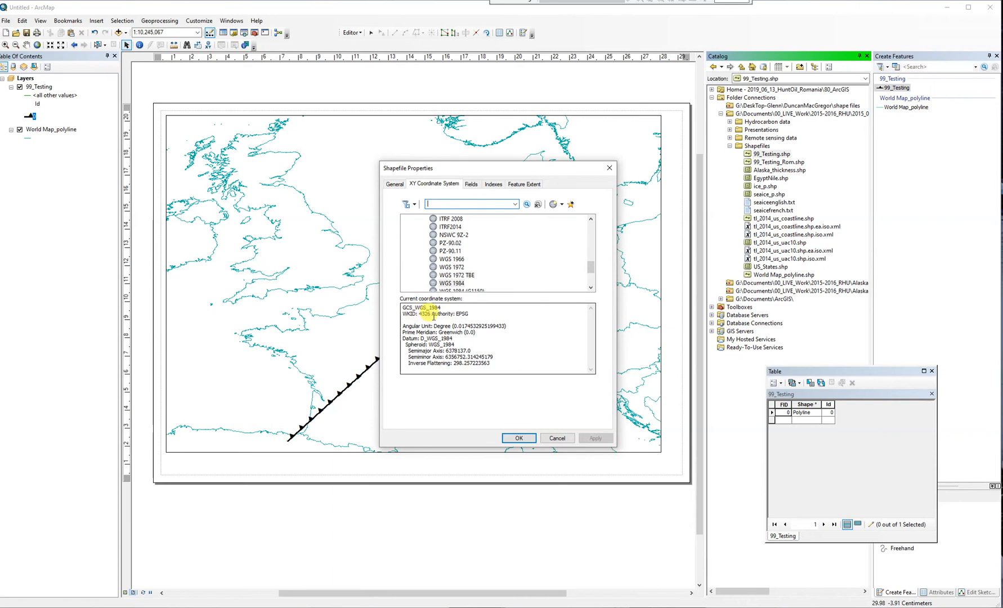
click(518, 438)
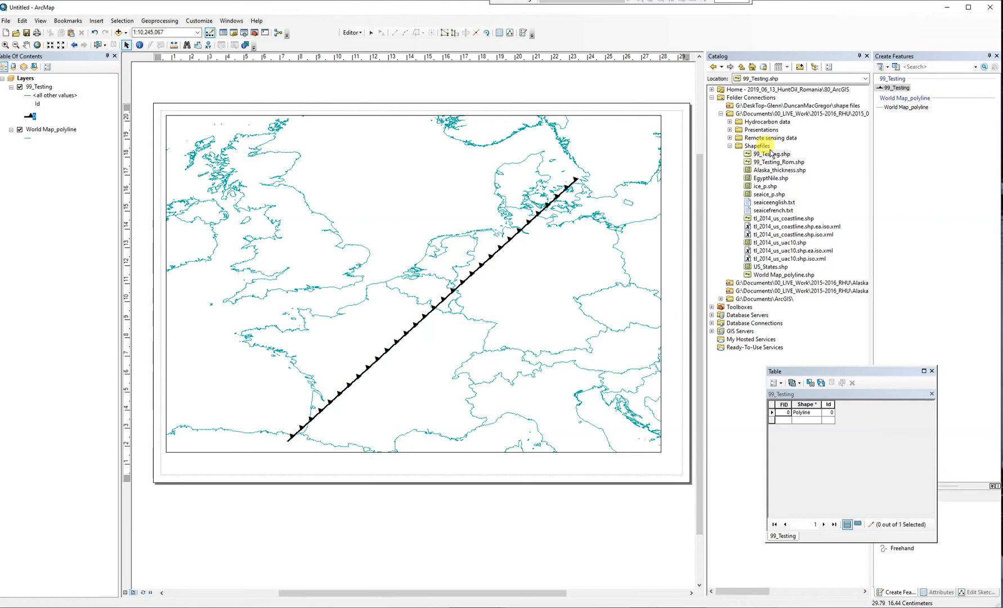
Step: Review the 99_Testing layer's Source details (GCS WGS 1984), close its properties, and bring up the Layers data frame menu
click(40, 87)
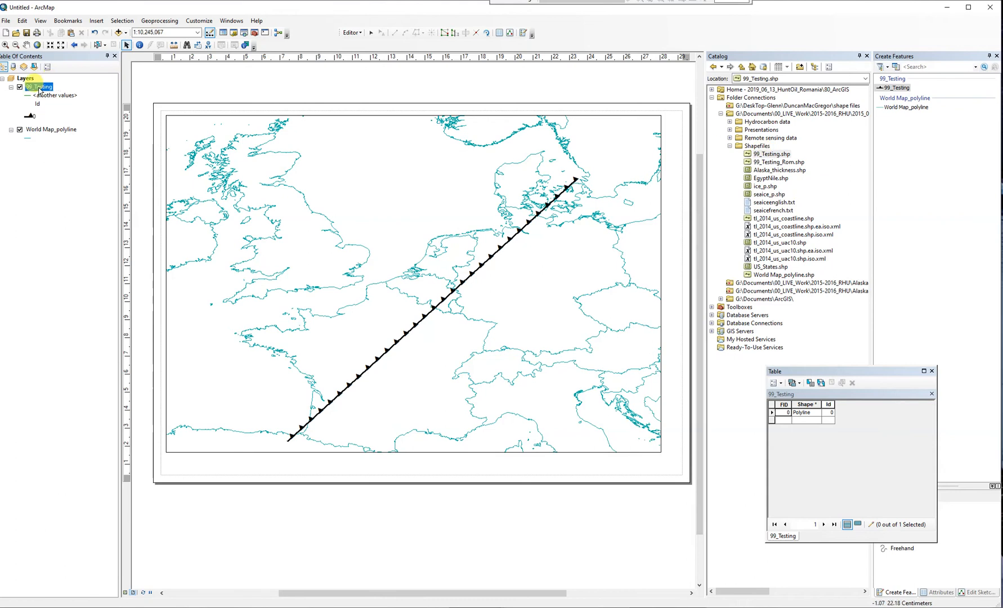
right_click(40, 88)
click(95, 285)
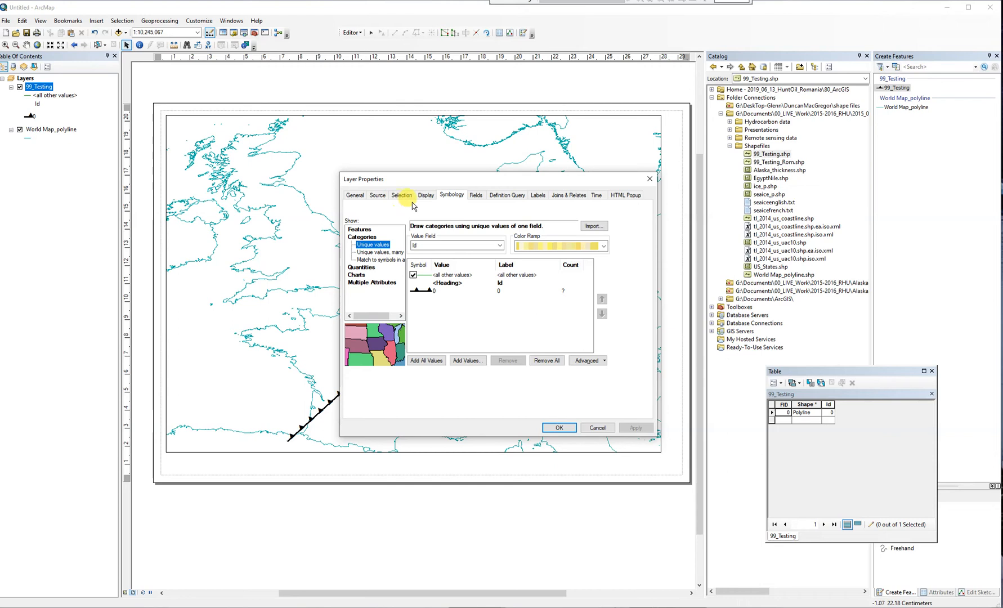
click(378, 196)
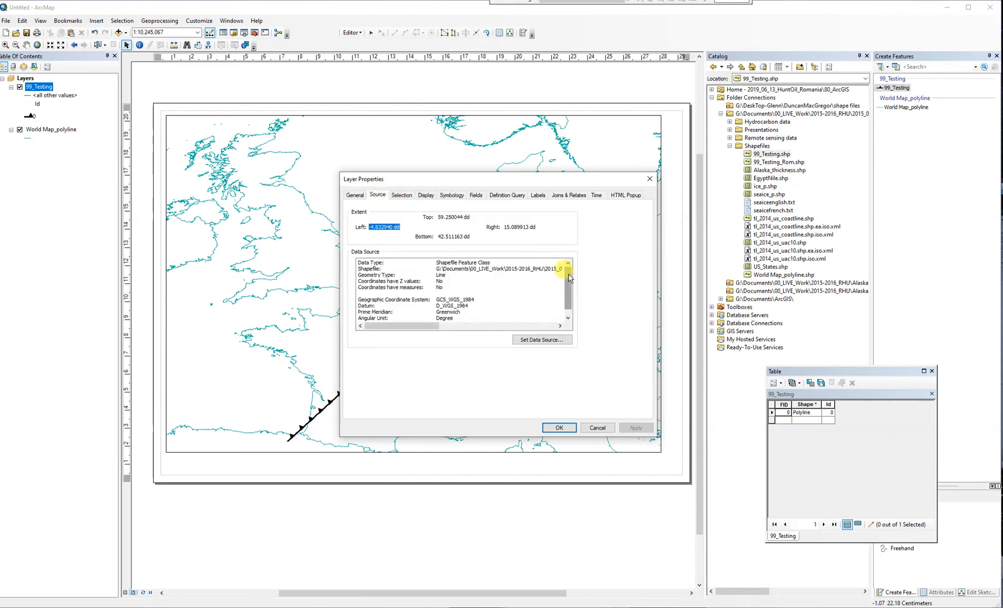
drag(567, 274, 567, 283)
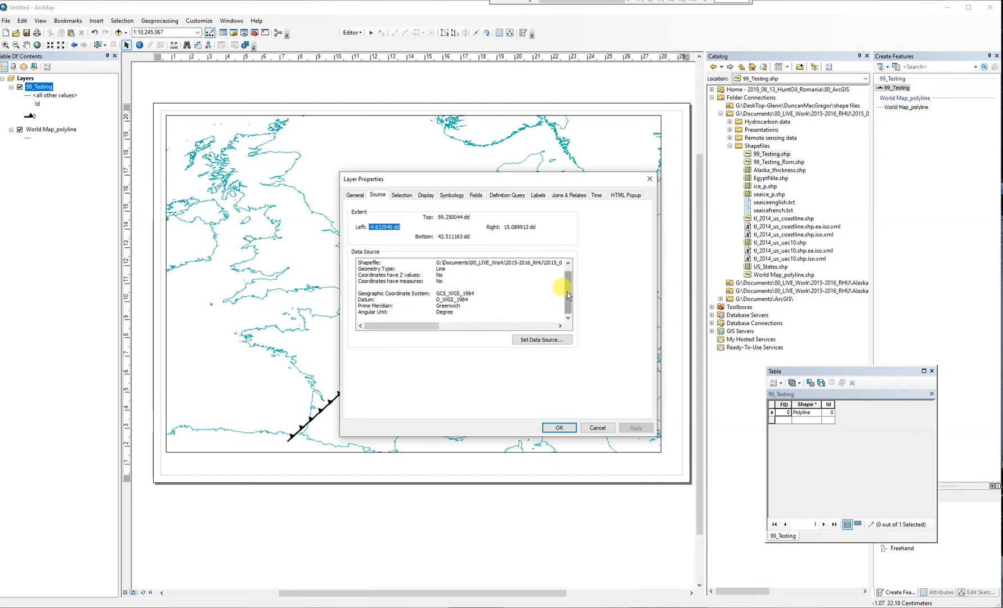
drag(570, 294, 570, 271)
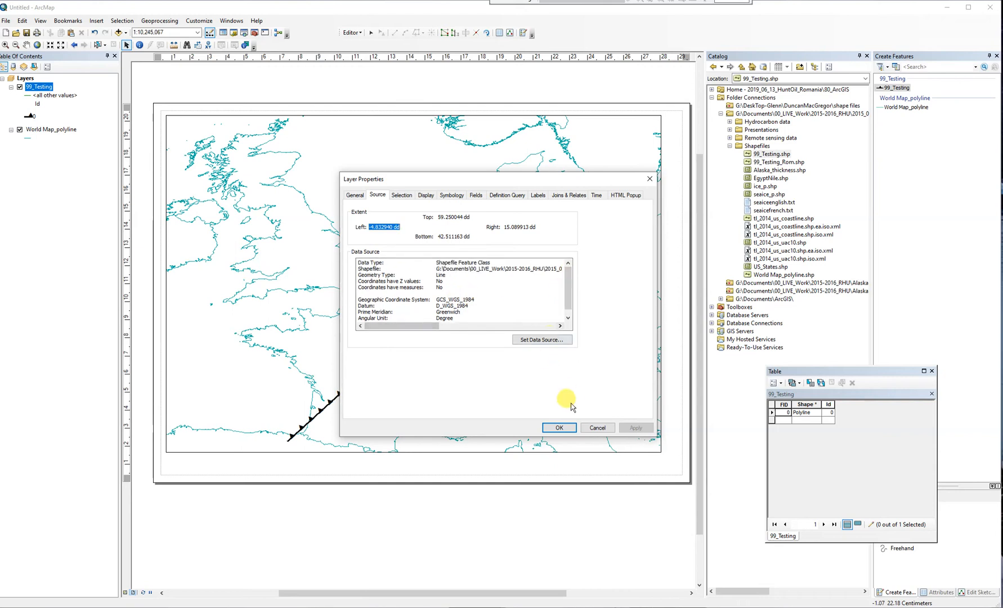
click(559, 428)
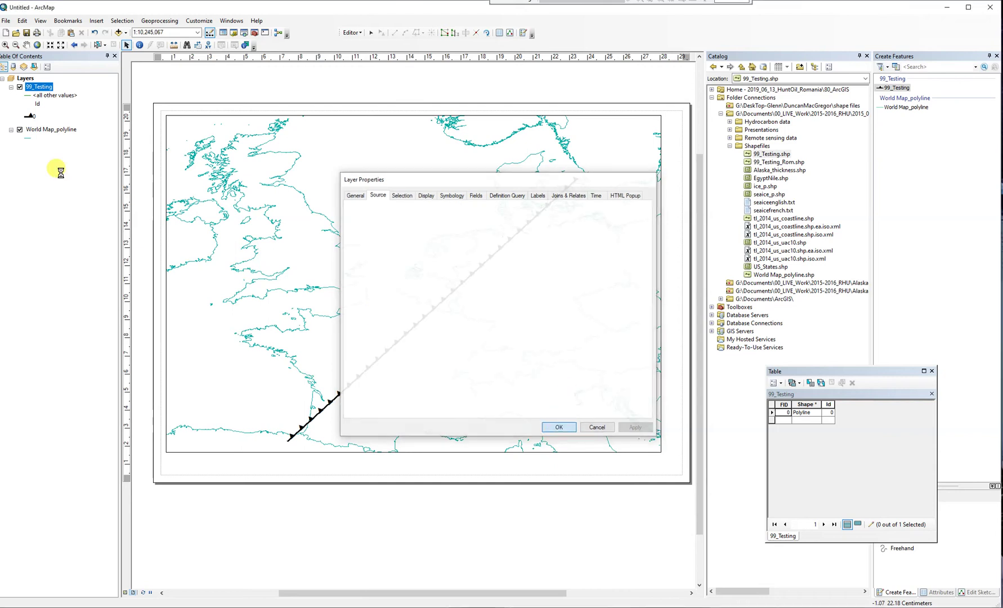
right_click(27, 78)
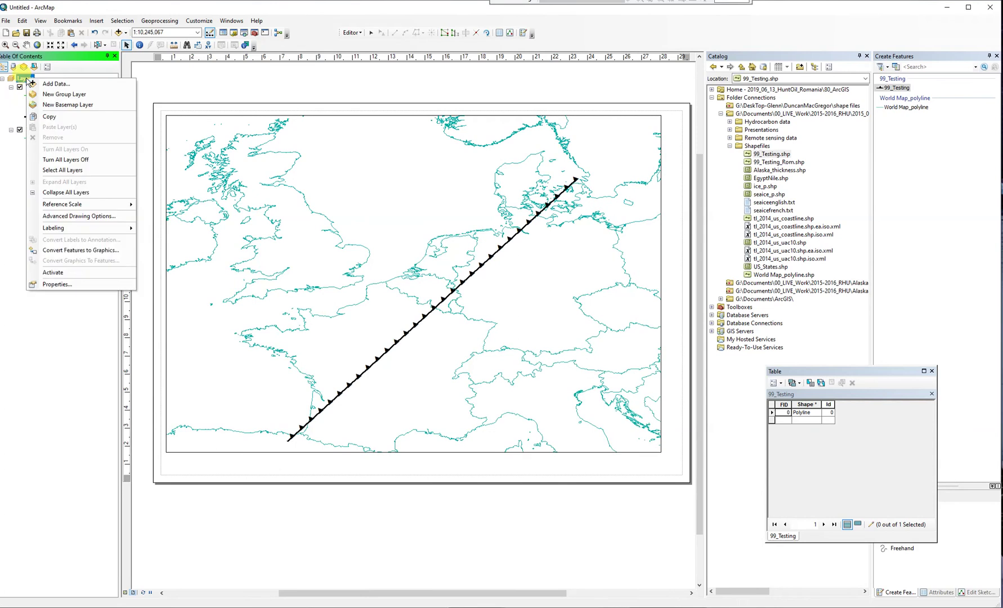
click(80, 282)
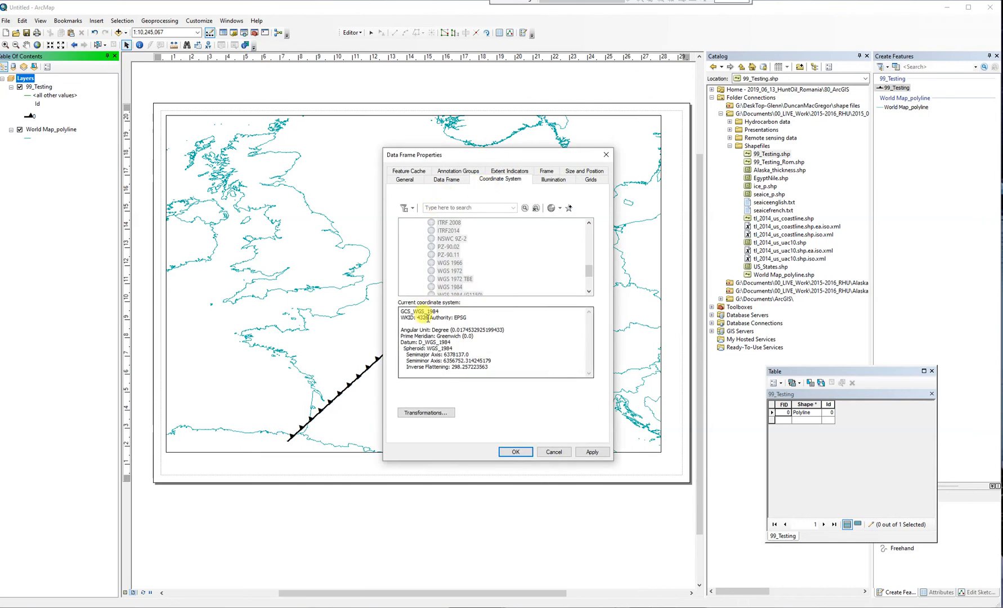
click(553, 451)
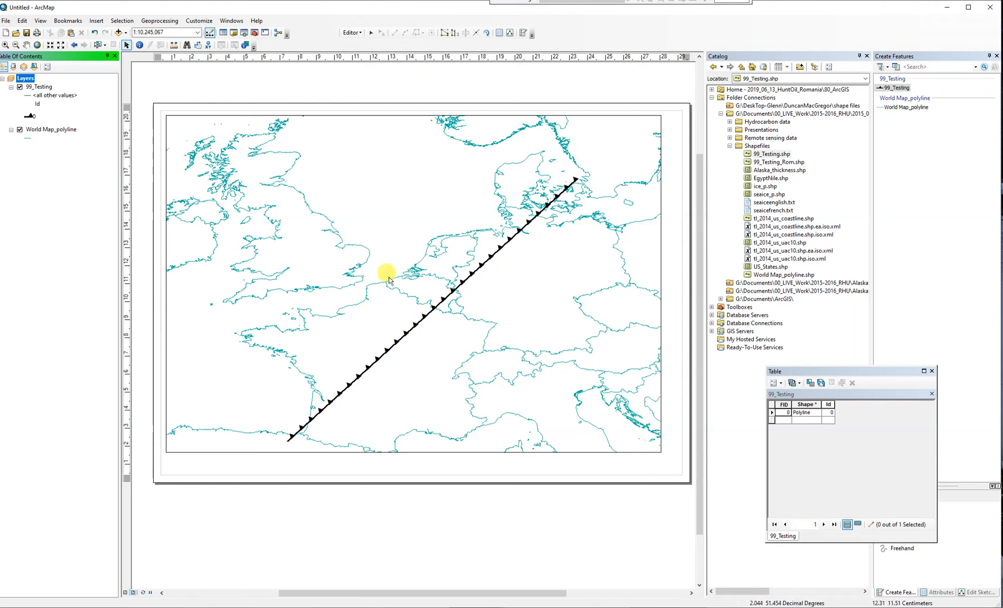
Step: Add the Geology 24K style library and apply the Thrust fault, 1st generation symbol to the 99_Testing line
click(31, 111)
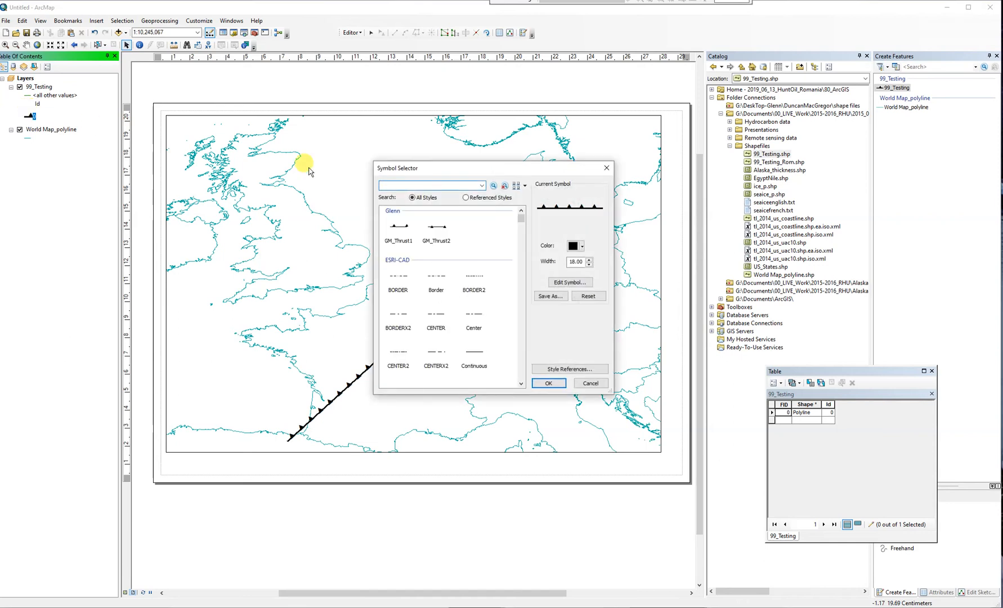
click(568, 369)
drag(554, 213, 555, 278)
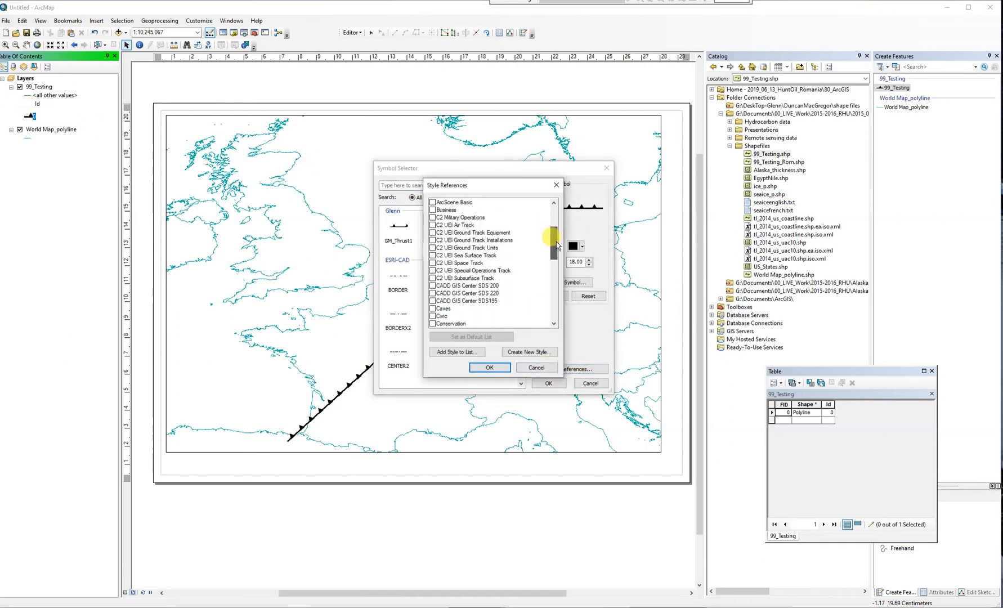
click(454, 248)
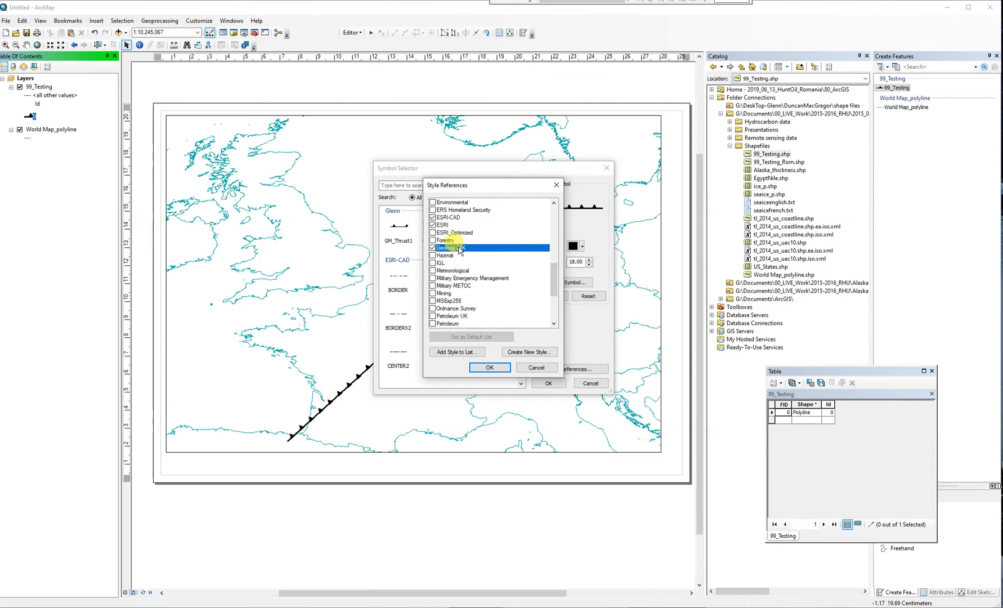
click(489, 369)
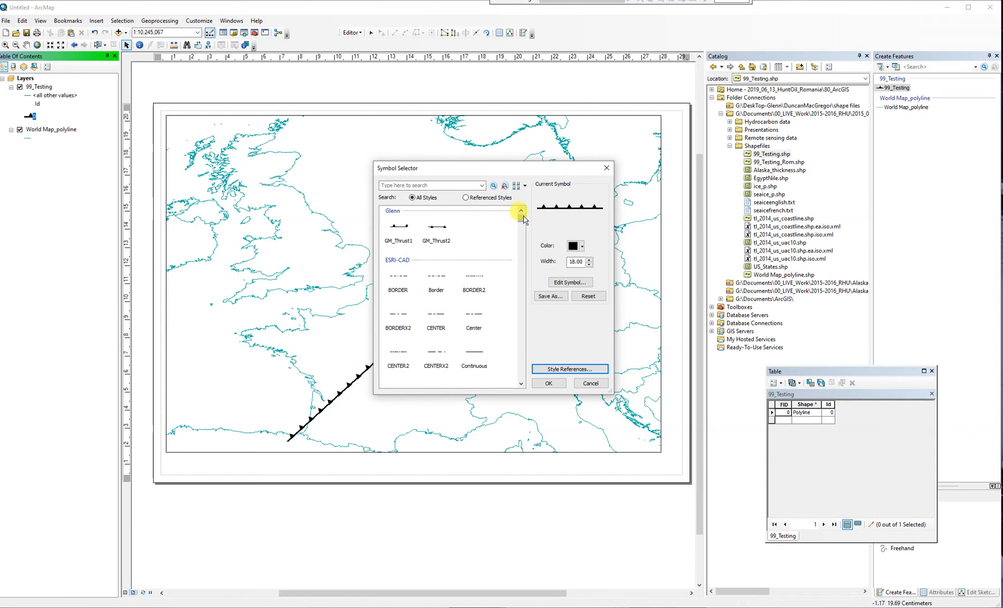
drag(523, 214, 521, 317)
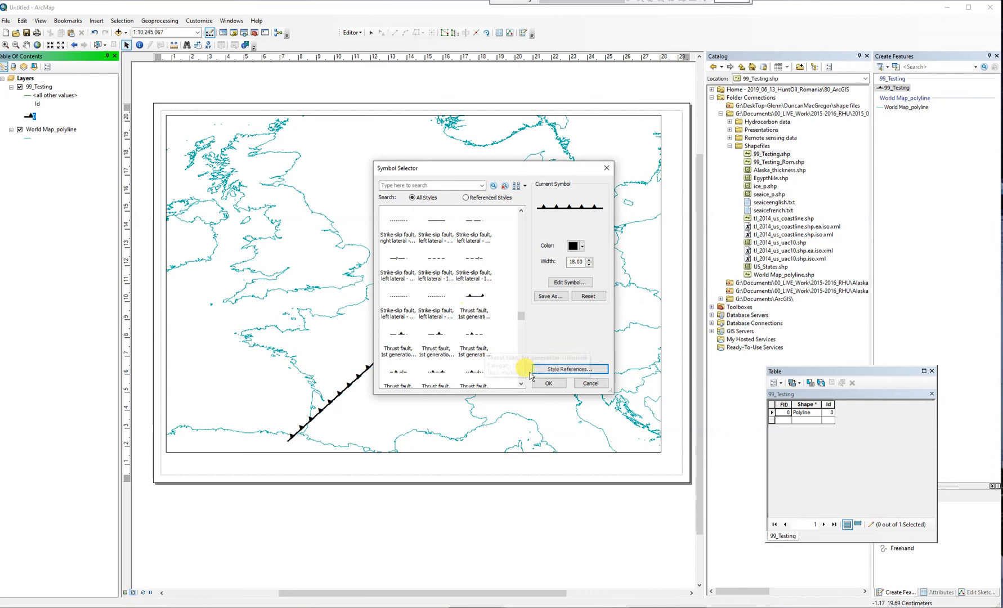
click(549, 384)
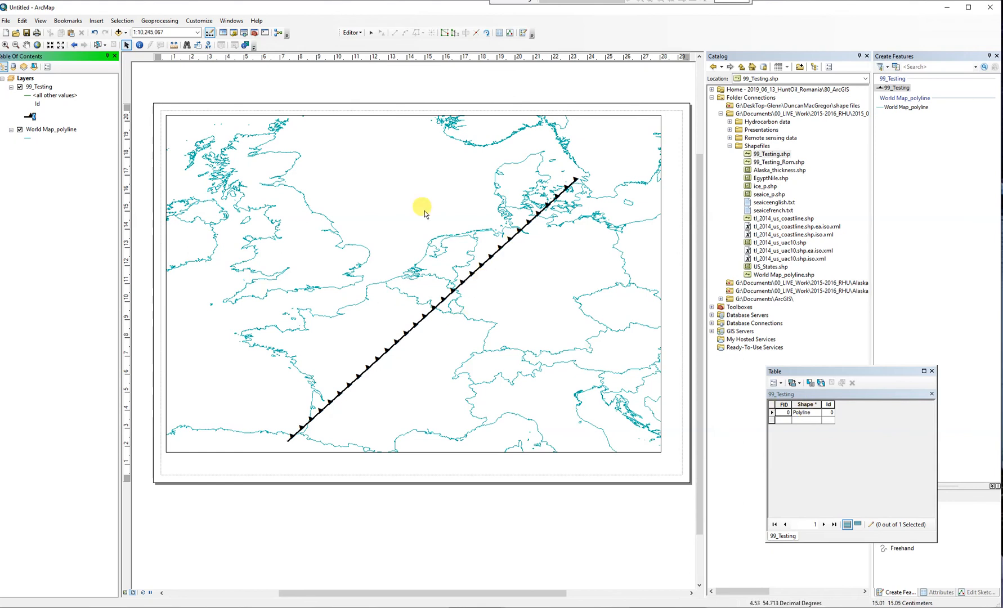
Step: Stop editing and save the 99_Testing edits
right_click(41, 88)
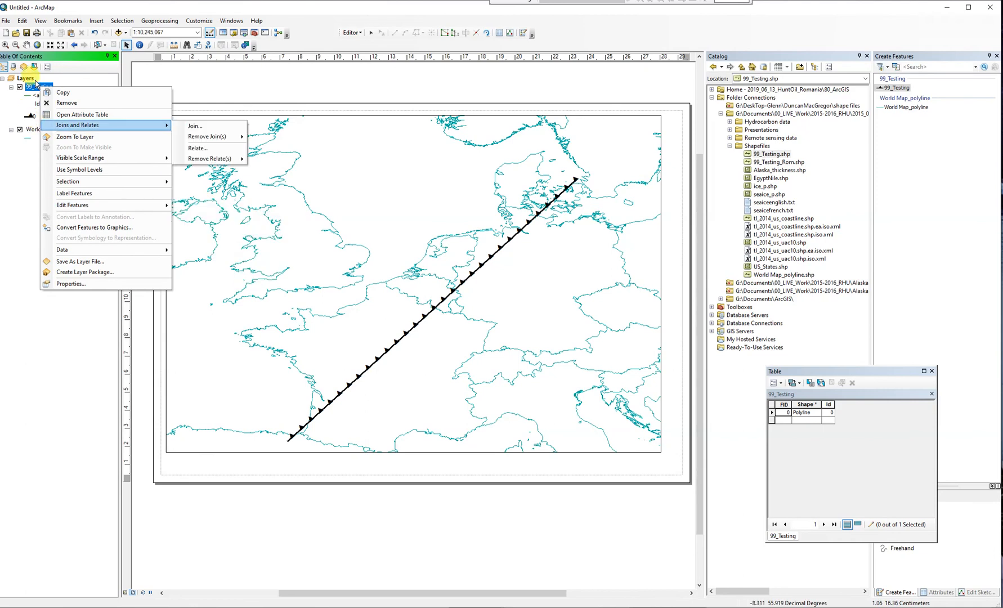
mouse_move(72, 204)
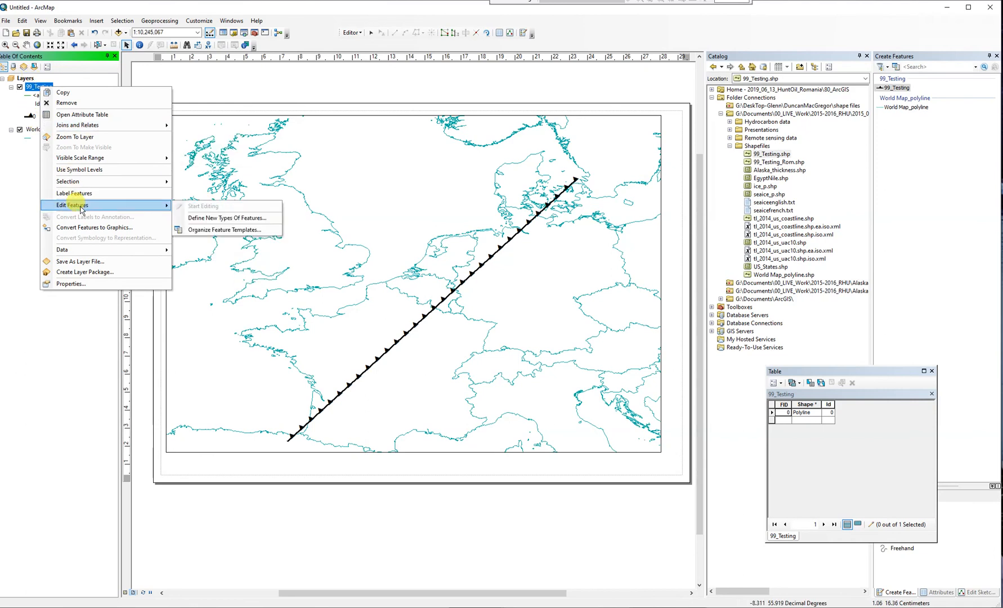
click(354, 33)
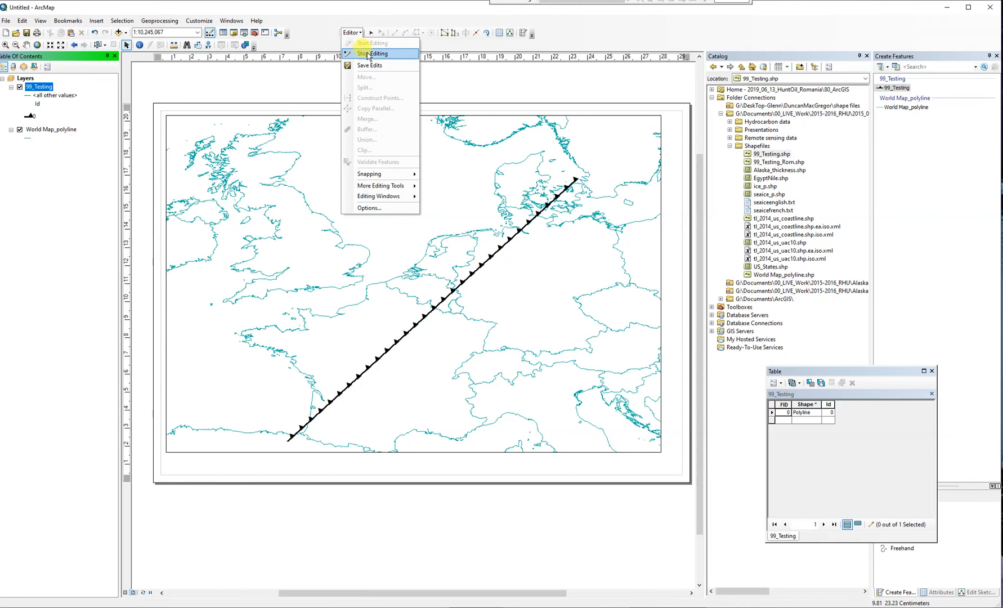
click(365, 55)
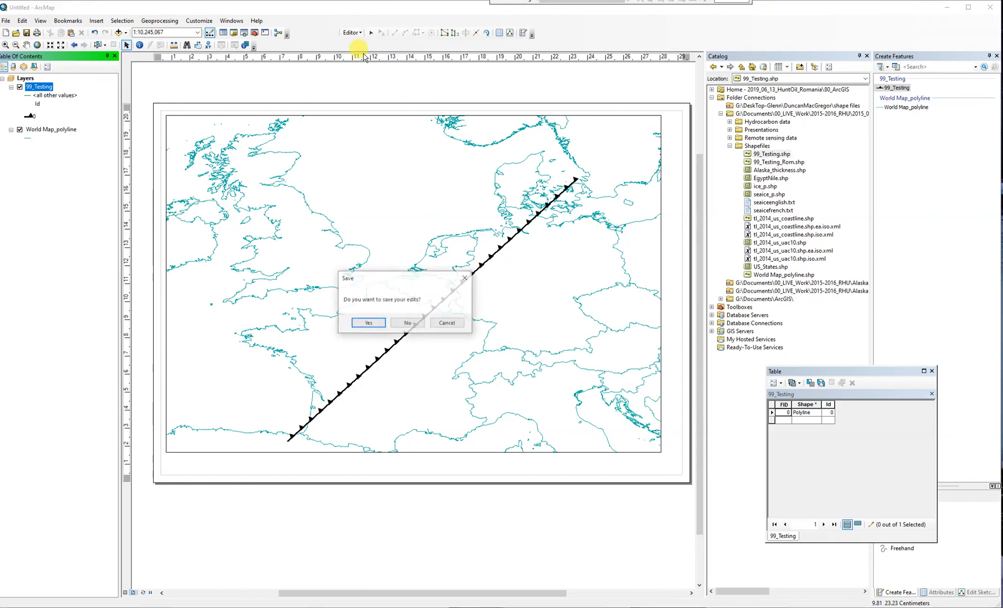
click(369, 325)
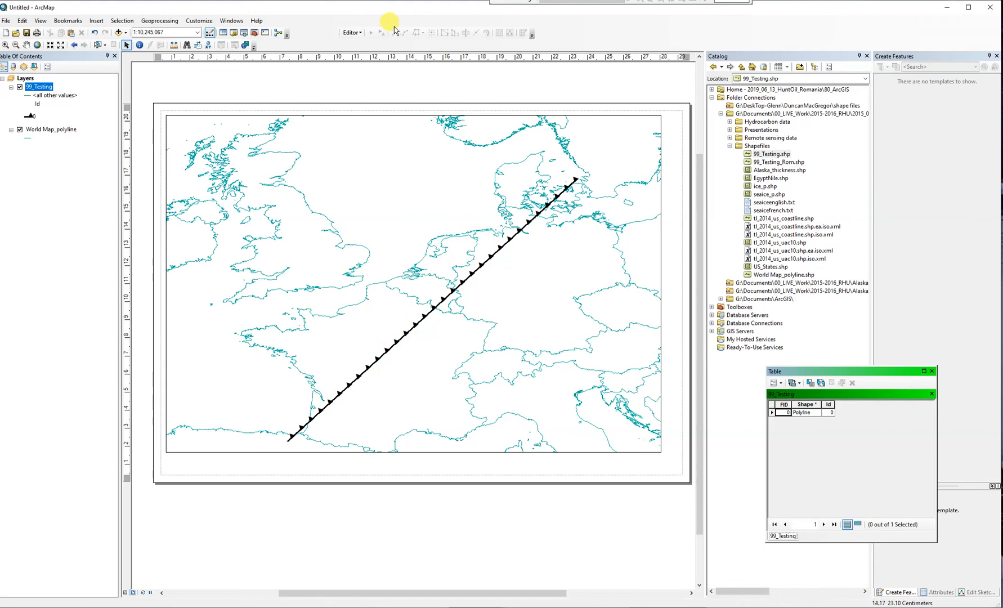
Step: Start a new editing session and move the attribute table window out of the way
click(352, 32)
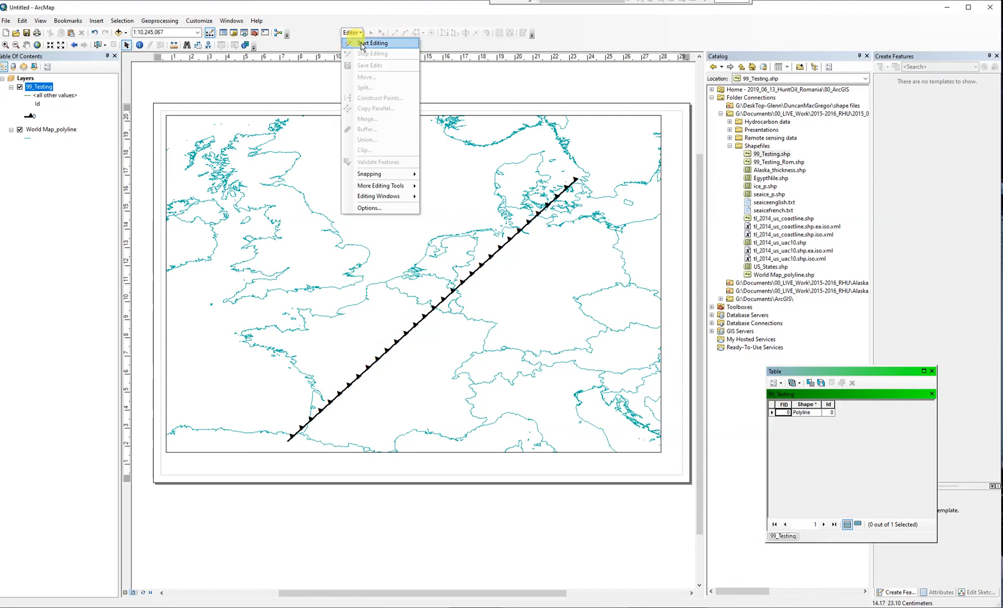
click(372, 43)
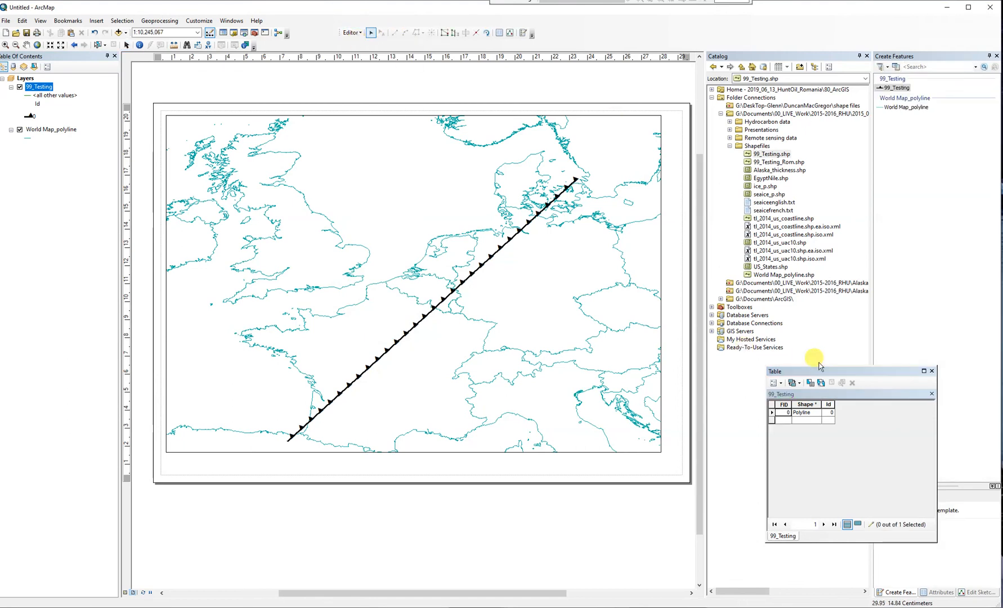
click(835, 370)
drag(782, 348, 753, 335)
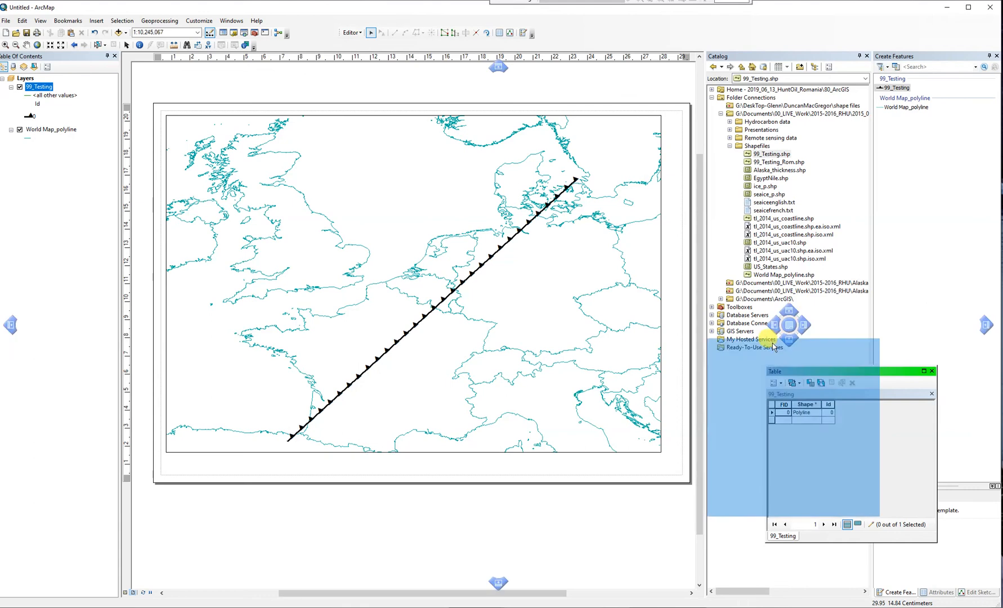
Step: With the 99_Testing template's Line tool, draw a second thrust-fault line from southern France northeast, parallel to the first
click(893, 89)
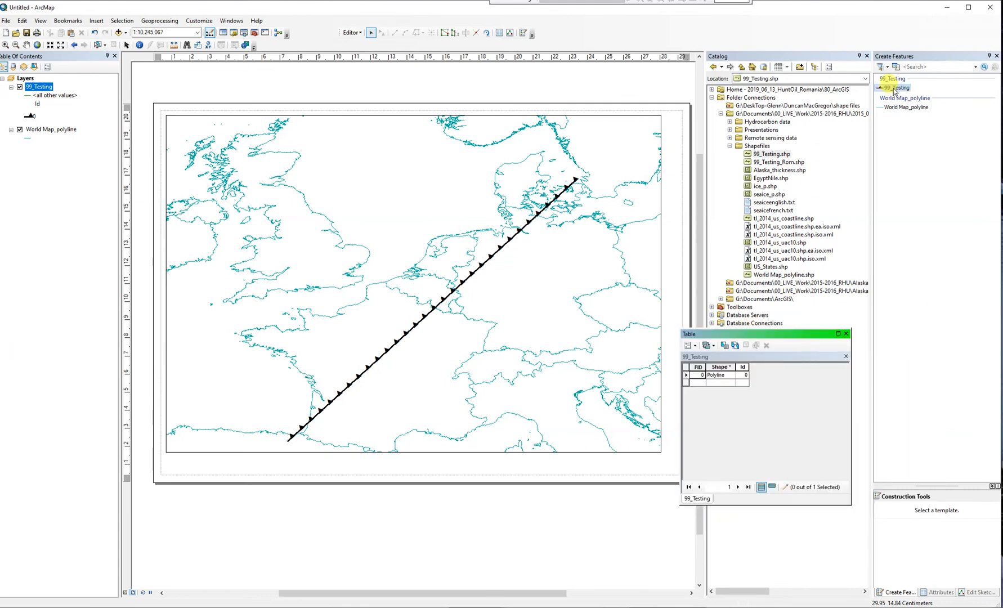
click(894, 88)
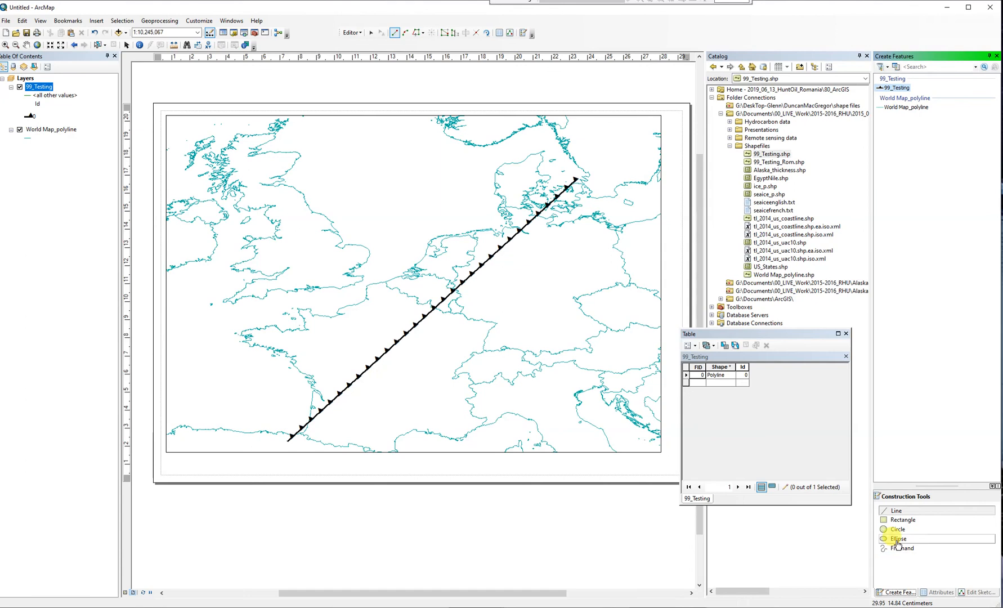
click(896, 510)
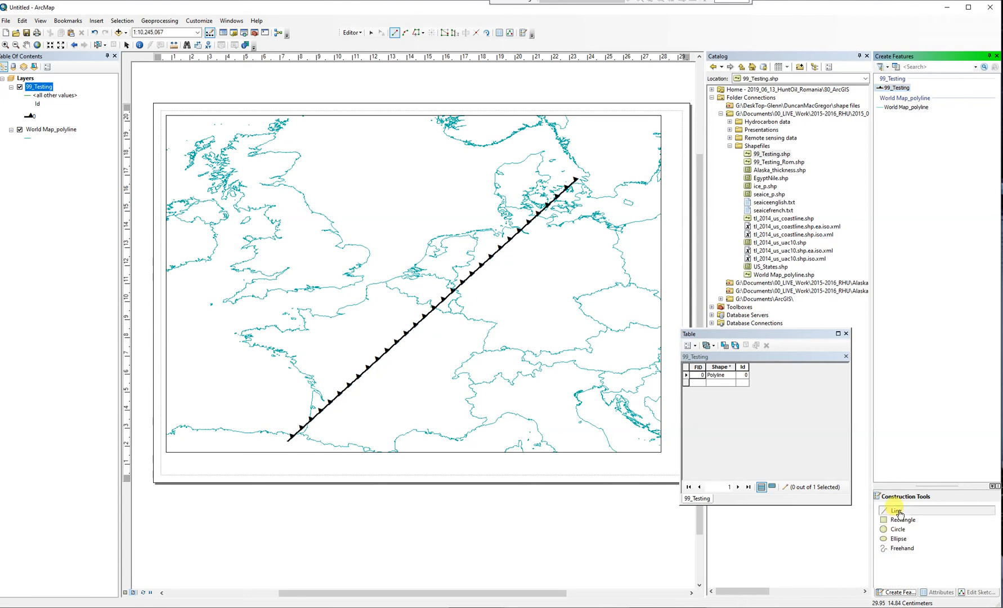
click(403, 423)
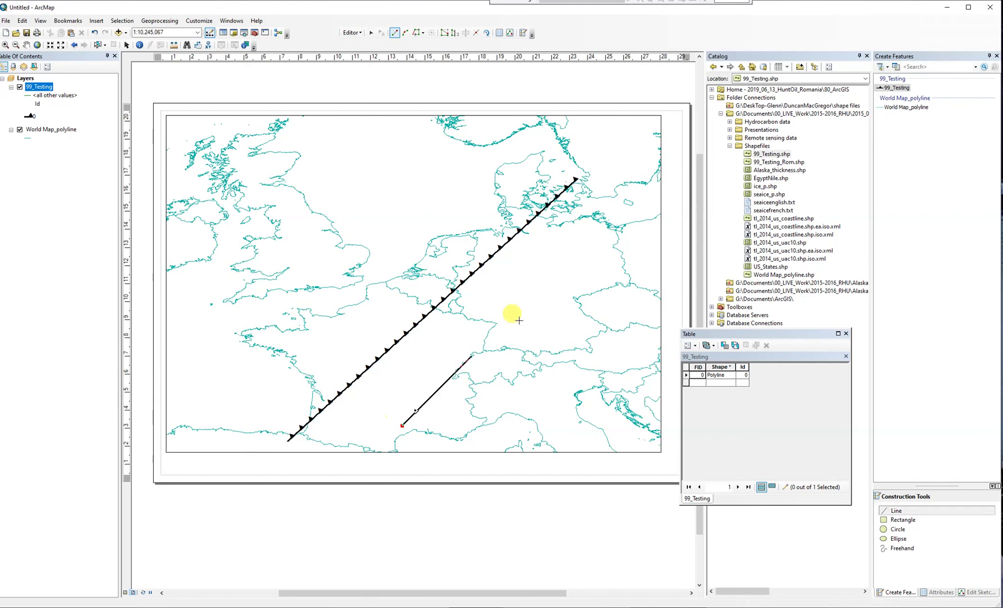
double_click(581, 233)
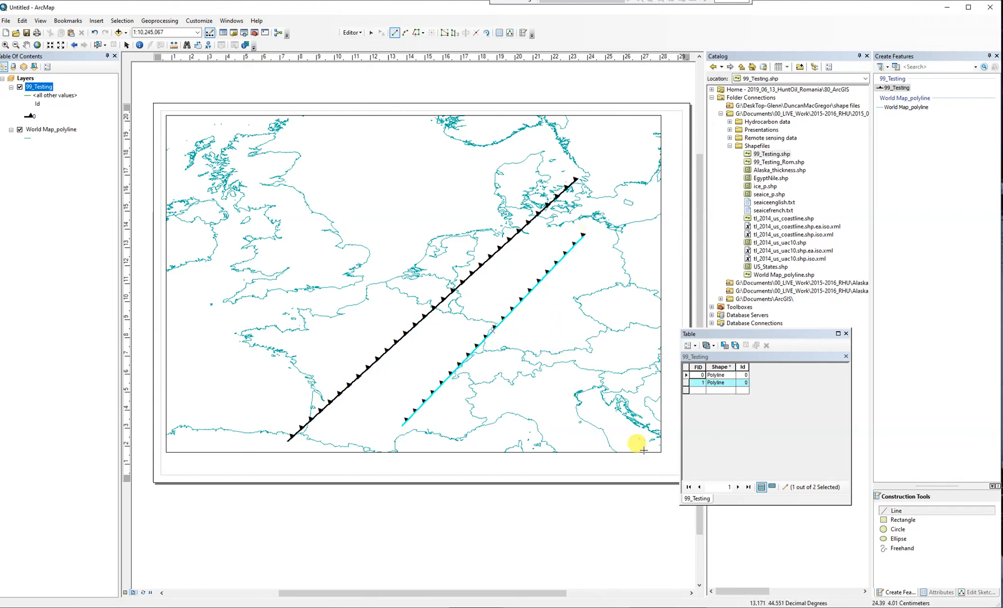
Step: With the Circle tool, draw a thrust-fault circle centred over England as a third feature
click(905, 530)
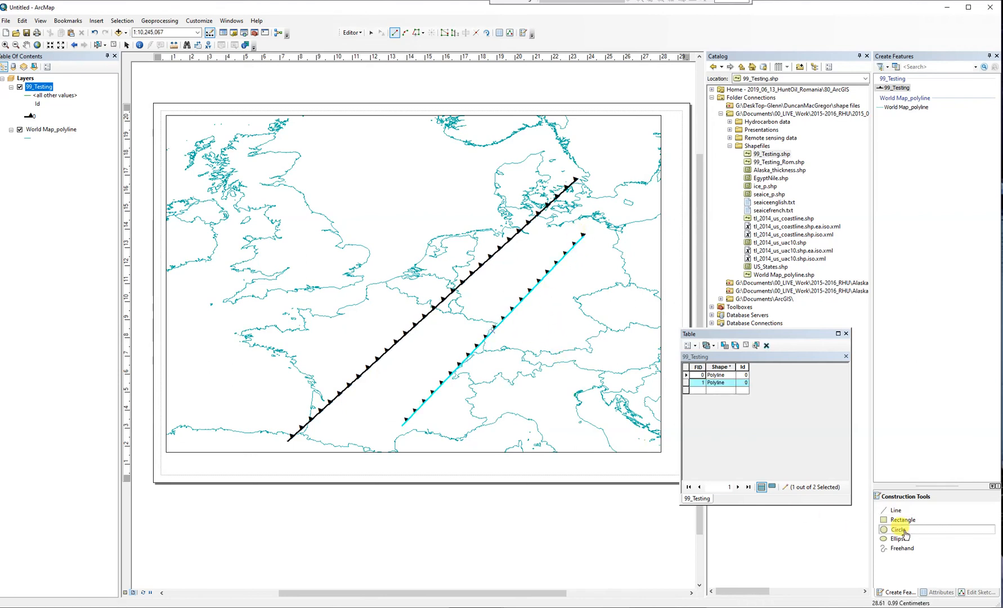
click(337, 240)
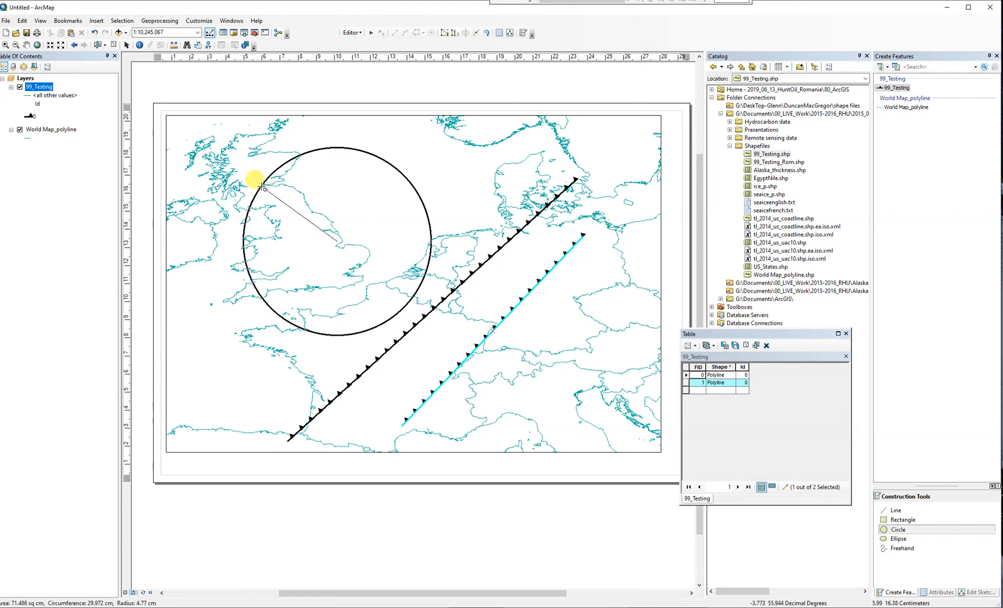
click(265, 186)
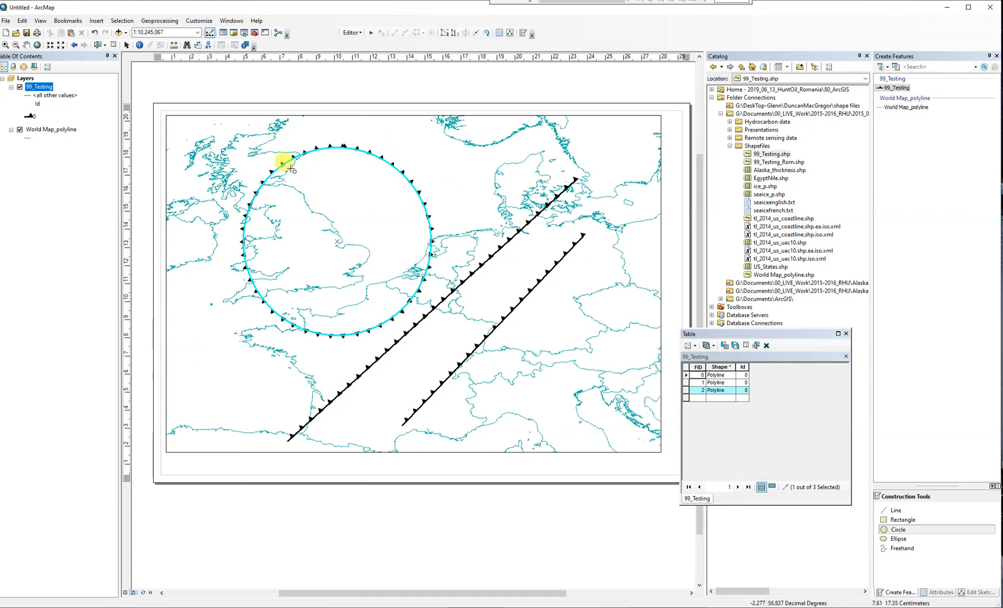
click(351, 32)
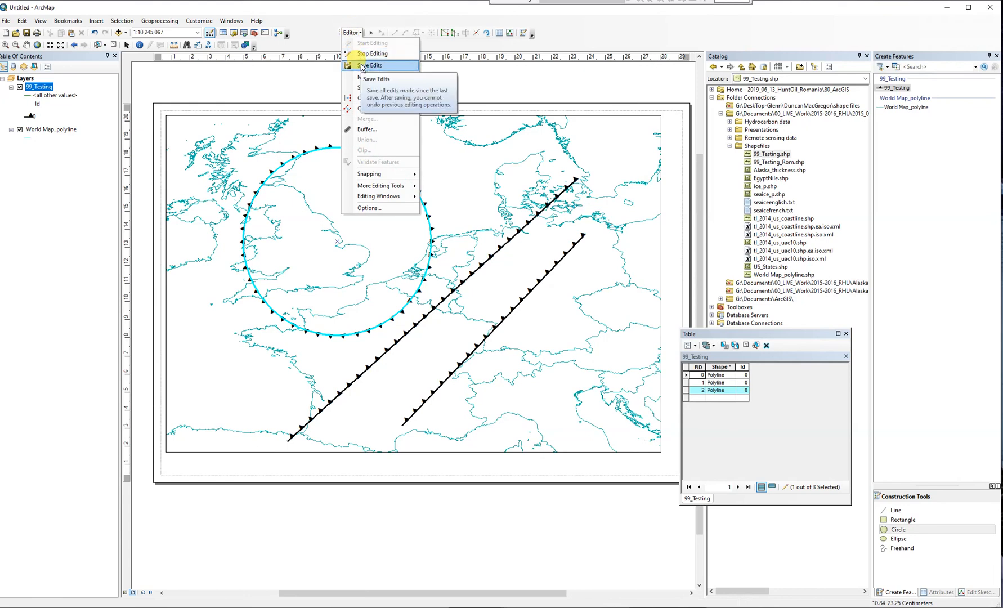
Step: Save the three drawn features and stop the editing session
click(362, 54)
click(353, 32)
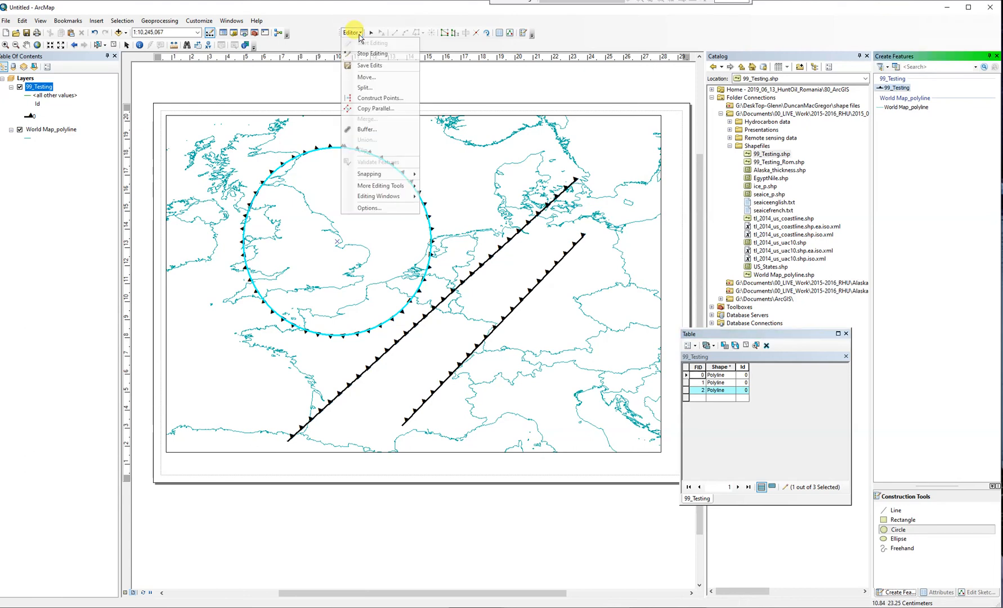
click(368, 53)
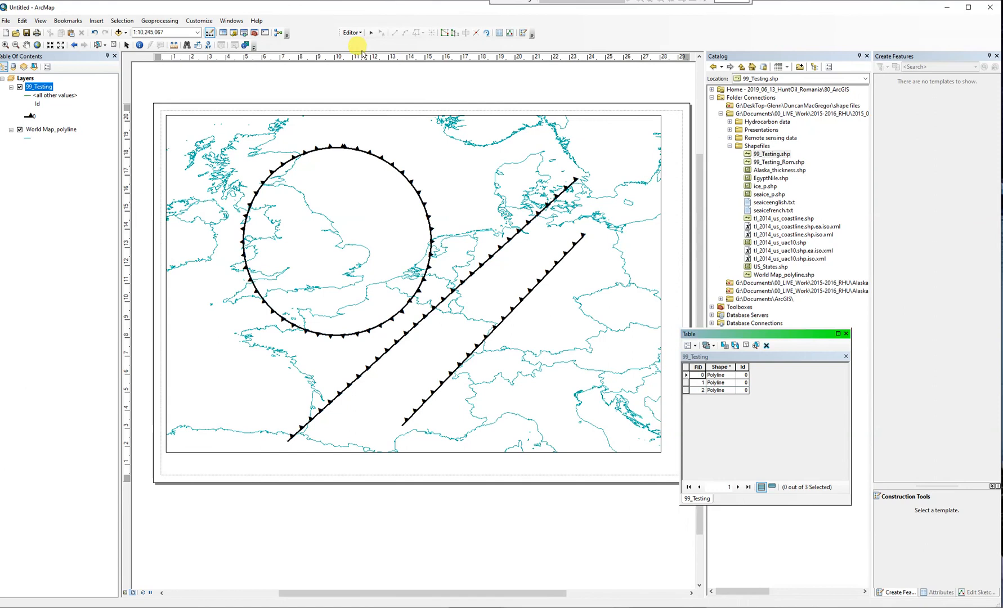